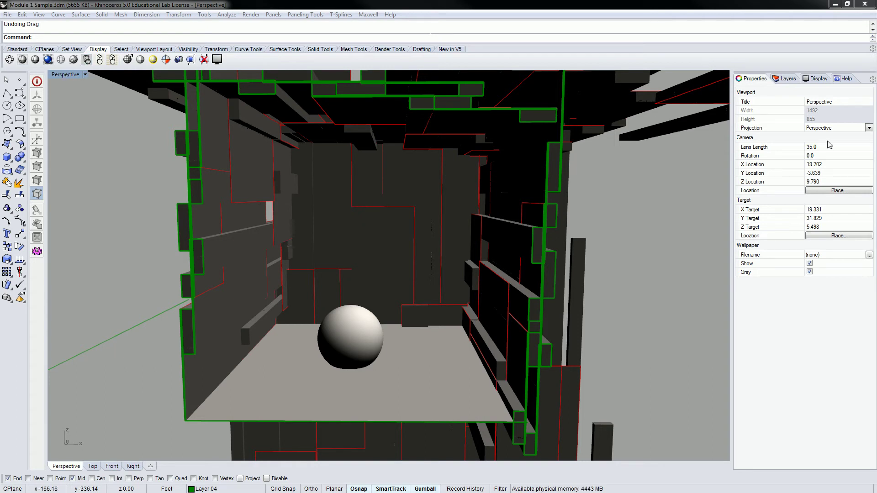
# Step: Switch the Perspective viewport to Parallel projection and orbit to an angled view of the box
pyautogui.click(839, 102)
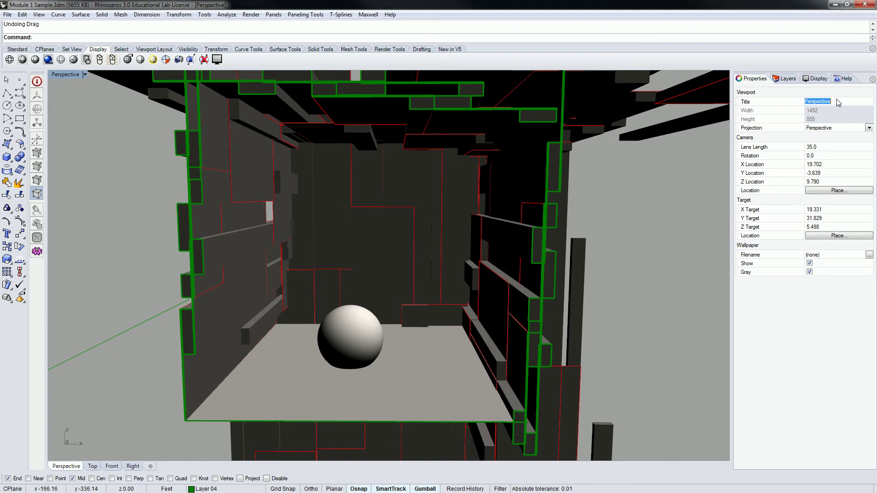
pyautogui.click(862, 129)
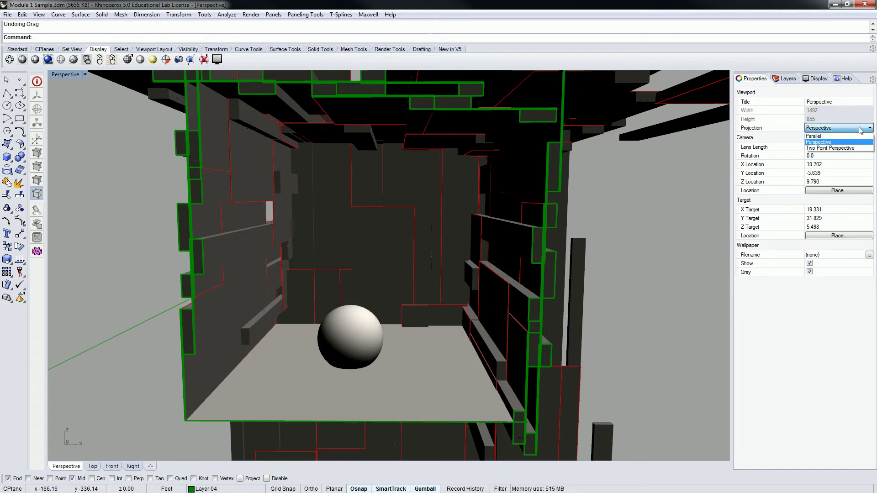
pyautogui.click(813, 136)
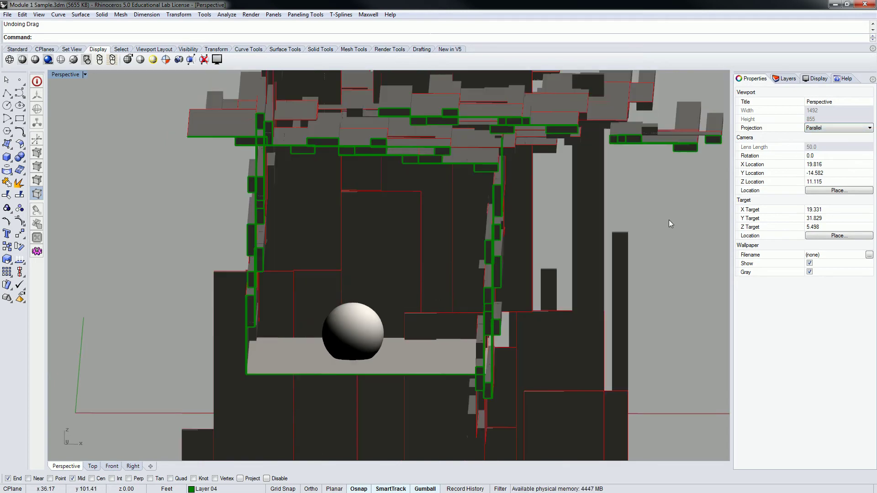
pyautogui.moveTo(637, 229); pyautogui.dragTo(619, 215, button='right')
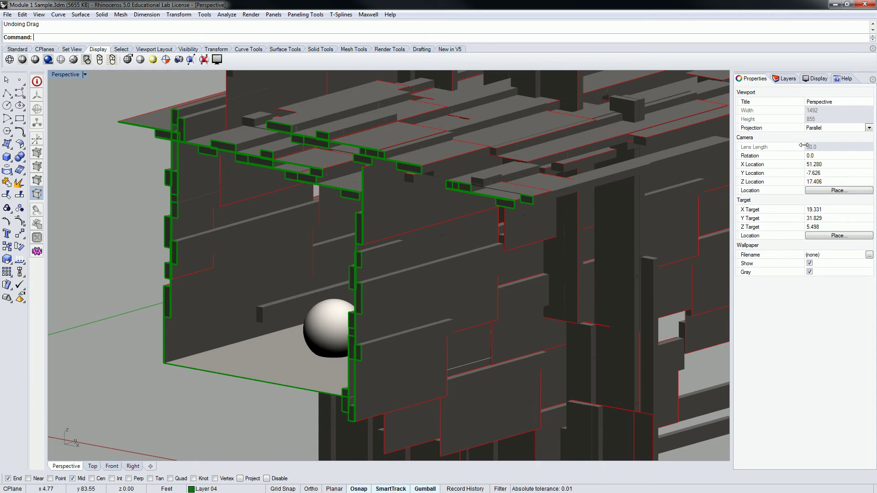
# Step: Return to Perspective projection with lens length 50 and orbit to look into the box toward the sphere
pyautogui.click(869, 128)
pyautogui.click(839, 142)
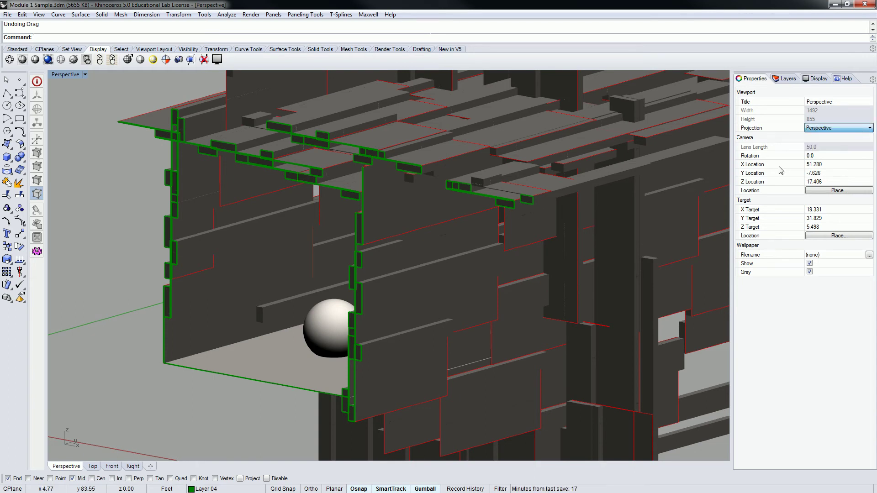
pyautogui.moveTo(294, 425); pyautogui.dragTo(343, 394, button='right')
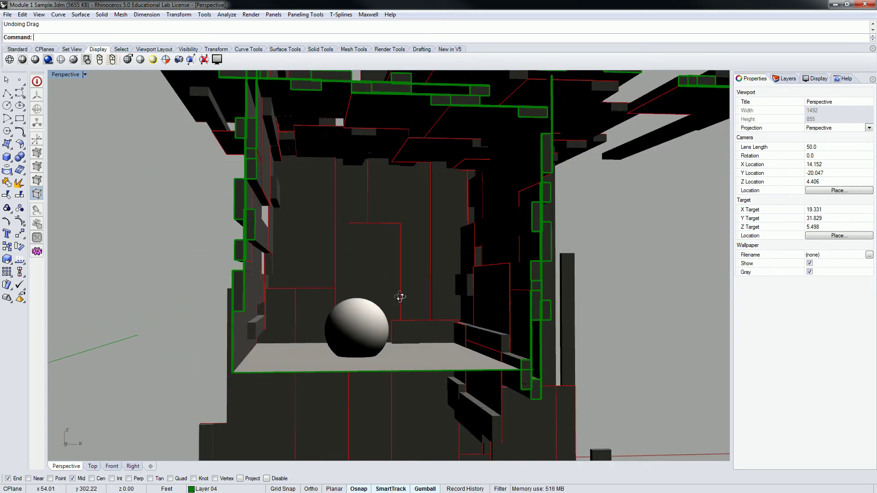
pyautogui.moveTo(398, 297); pyautogui.dragTo(401, 301, button='right')
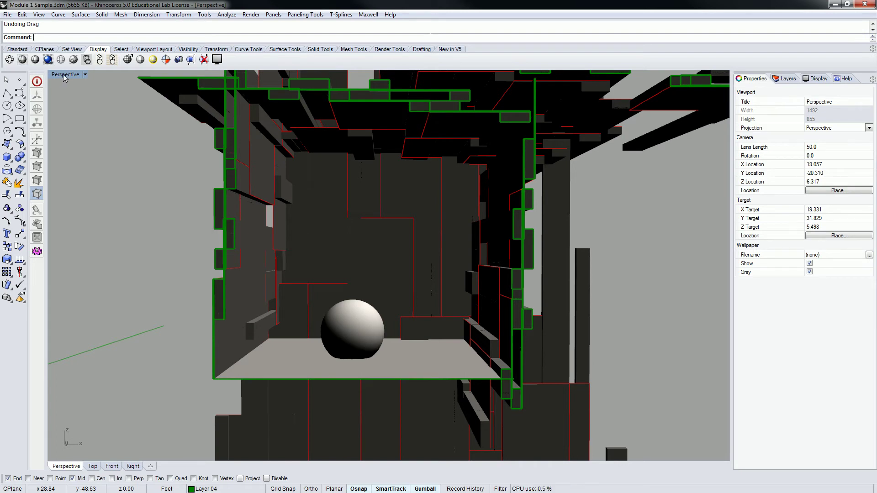
# Step: Undo the last two view changes to get back to the angled outside view of the box
pyautogui.press('Home')
pyautogui.press('Home')
pyautogui.press('Home')
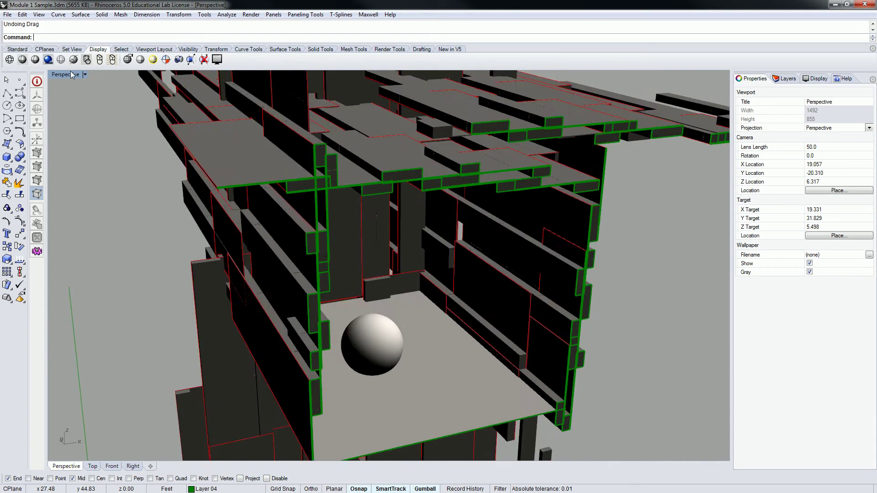
pyautogui.press('Home')
pyautogui.press('Home')
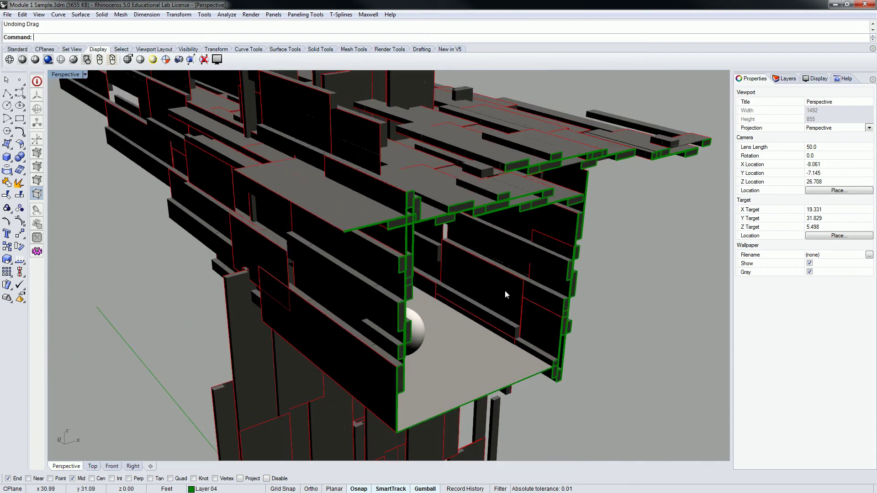
# Step: Turn on the Default layer, turn off the Planes and Beams layers, and orbit toward the box's front
pyautogui.click(787, 79)
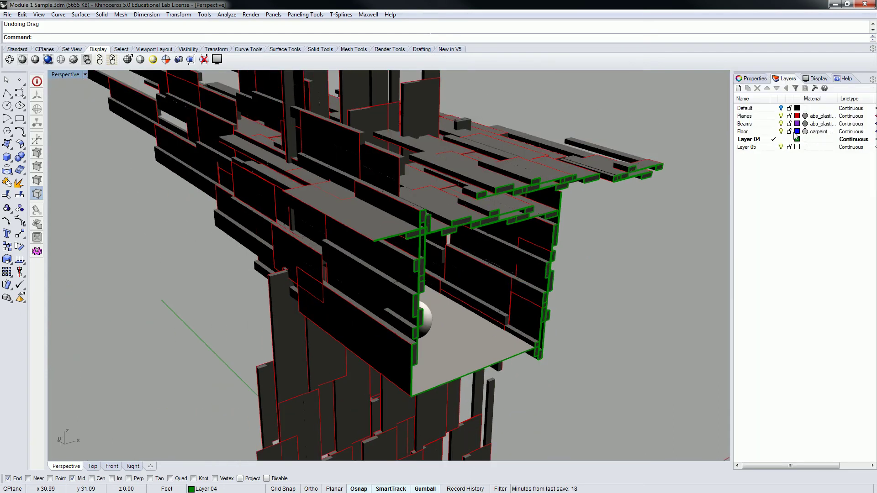
pyautogui.click(758, 108)
pyautogui.click(781, 108)
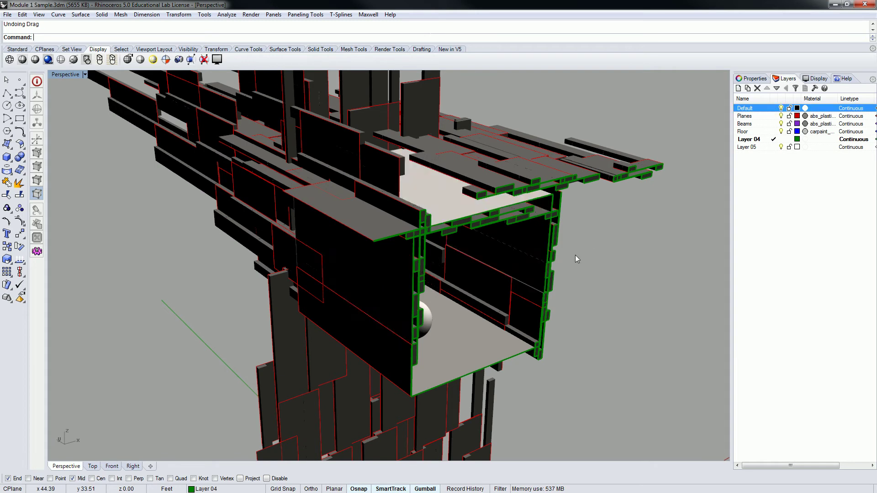
pyautogui.click(781, 116)
pyautogui.click(781, 124)
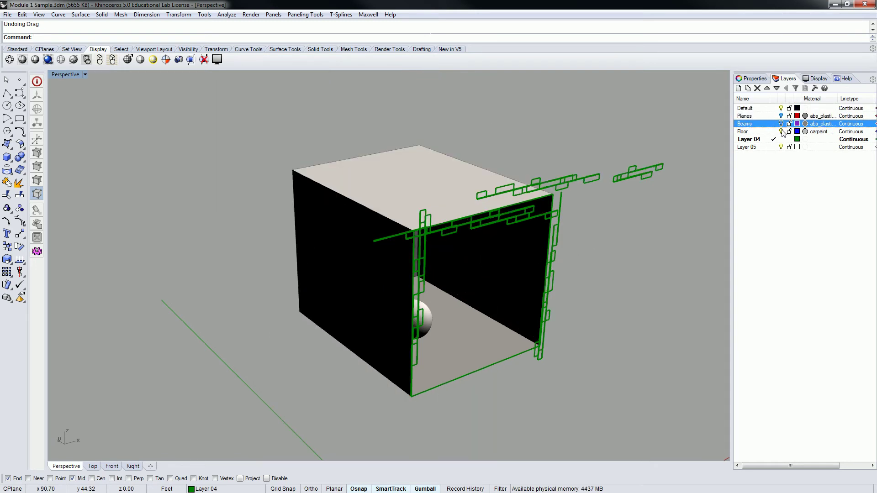
pyautogui.click(745, 132)
pyautogui.moveTo(719, 164); pyautogui.dragTo(540, 198, button='right')
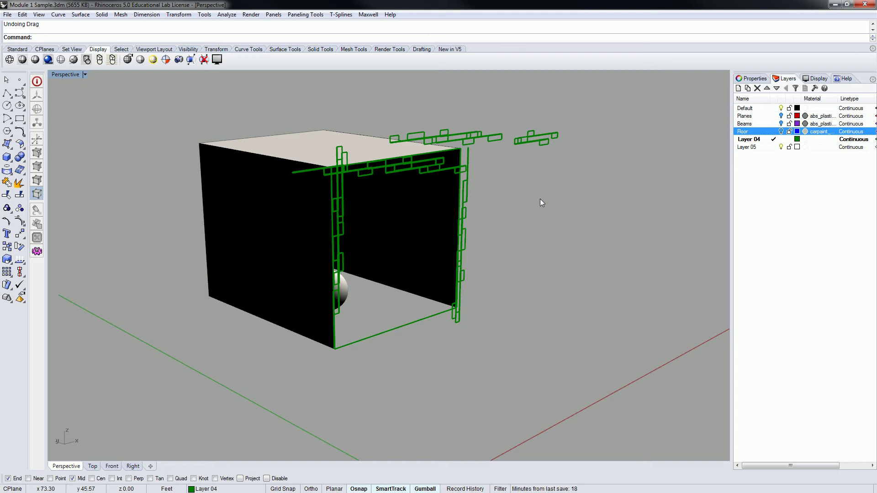
pyautogui.moveTo(454, 237); pyautogui.dragTo(417, 231, button='right')
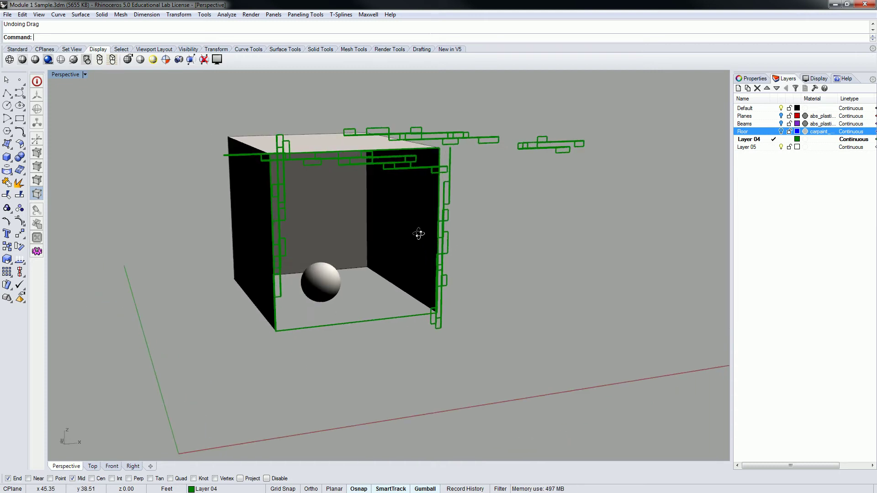
# Step: Draw an Ortho-constrained line from the box's front top-edge midpoint out to the ground
pyautogui.write('line')
pyautogui.press('Return')
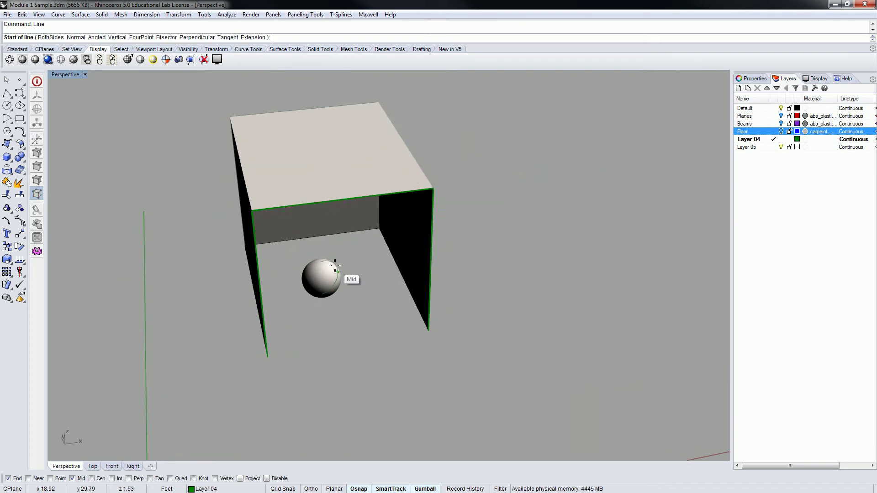
pyautogui.click(319, 237)
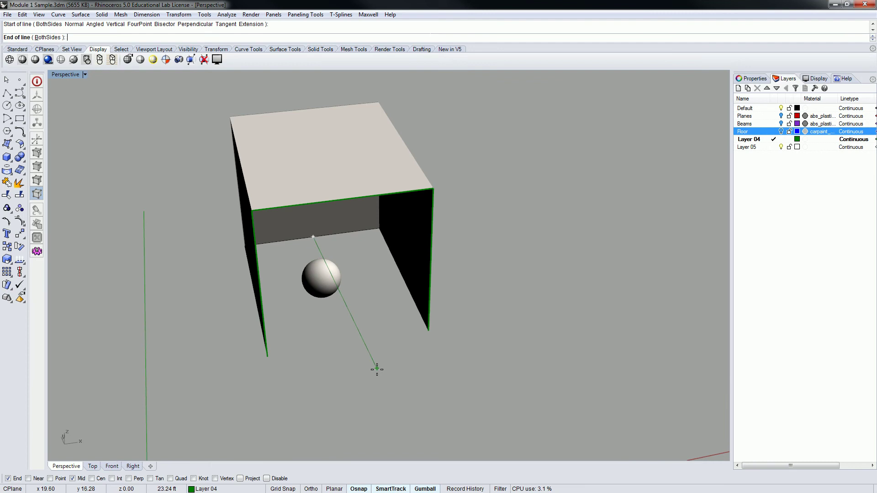
pyautogui.scroll(-5, 355, 404)
pyautogui.press('F8')
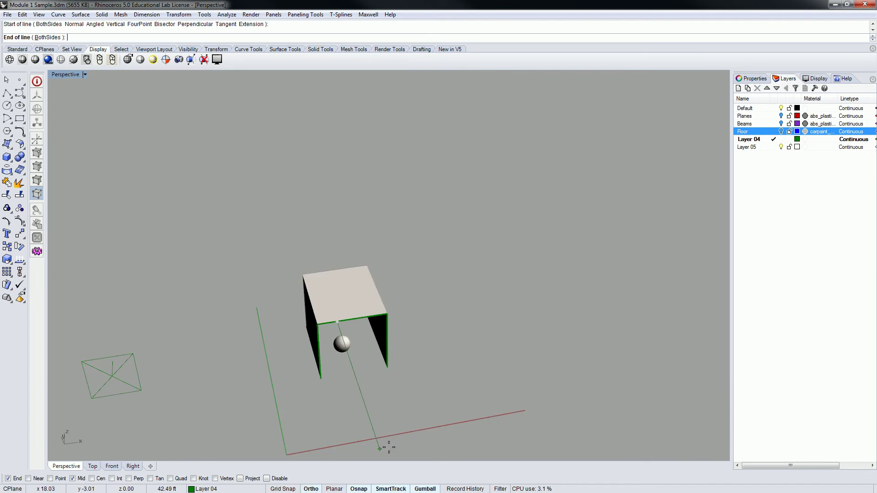
pyautogui.click(381, 443)
pyautogui.moveTo(388, 439); pyautogui.dragTo(407, 360, button='right')
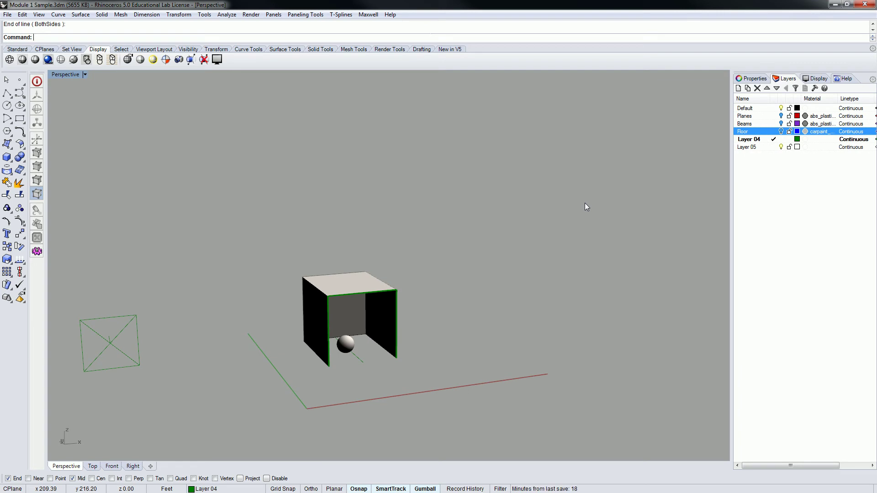
pyautogui.scroll(5, 308, 388)
# Step: Stop the clipping plane from cutting the Perspective view through its properties
pyautogui.click(291, 386)
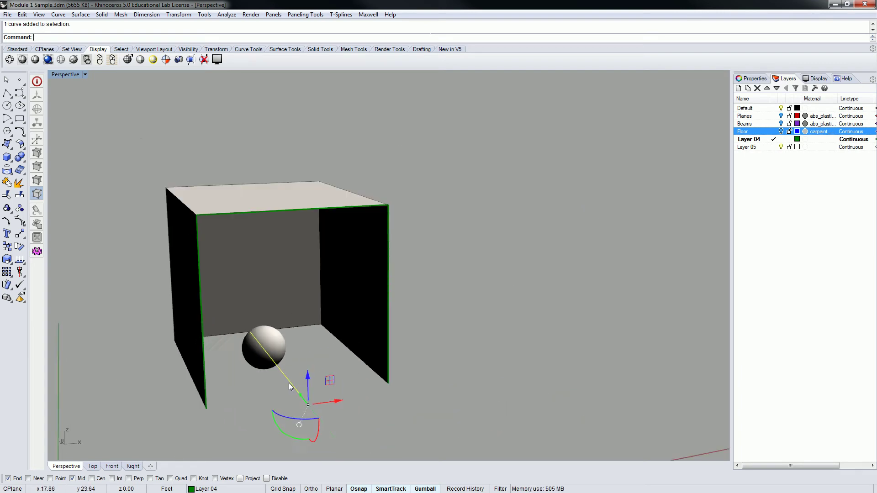
pyautogui.scroll(-6, 290, 387)
pyautogui.click(110, 348)
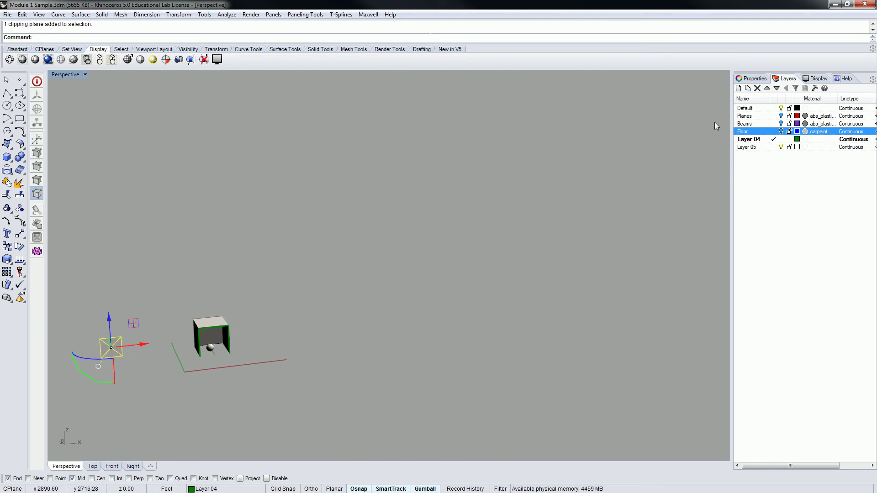
pyautogui.click(757, 81)
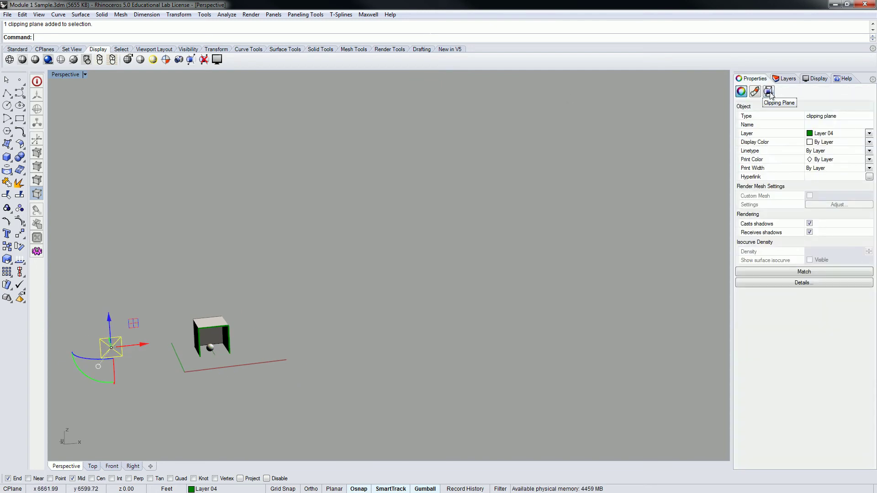
pyautogui.click(769, 92)
pyautogui.click(740, 143)
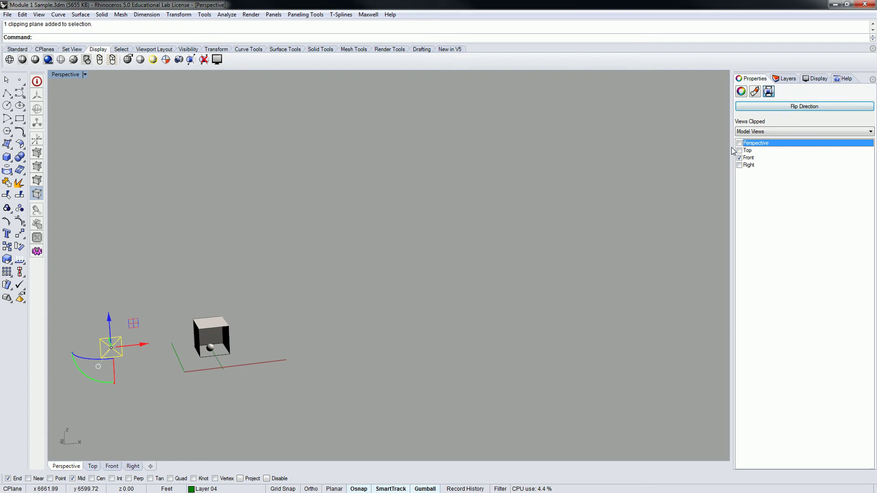
# Step: Bring the box close, select the line along its floor, and orbit to face its open front
pyautogui.keyDown('shift'); pyautogui.moveTo(347, 274); pyautogui.dragTo(364, 264, button='right'); pyautogui.keyUp('shift')
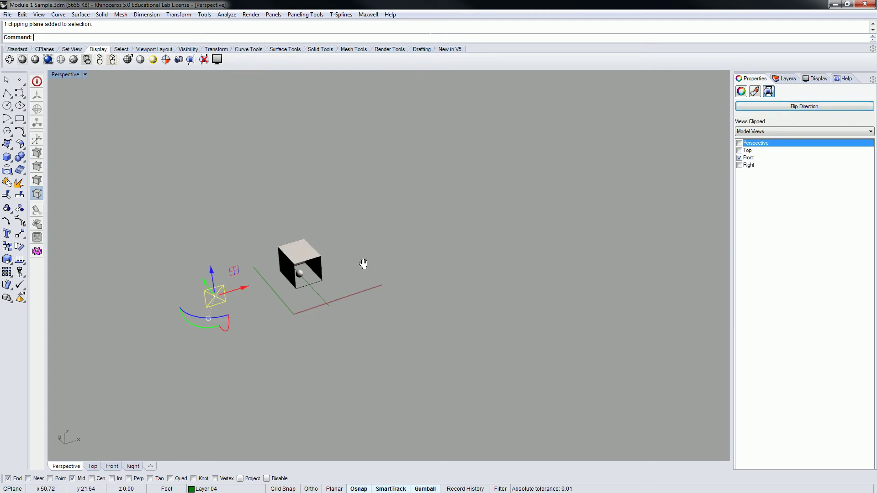
pyautogui.scroll(5, 307, 333)
pyautogui.click(322, 295)
pyautogui.moveTo(321, 295); pyautogui.dragTo(333, 268, button='right')
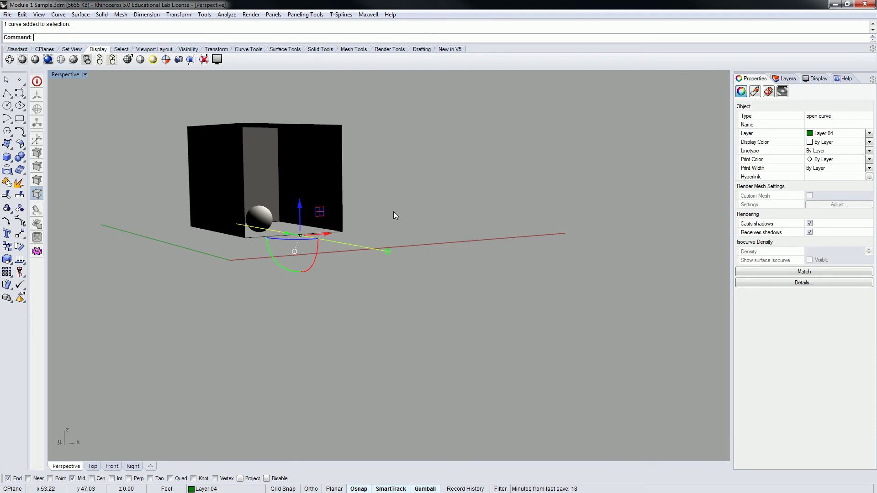
pyautogui.moveTo(394, 211); pyautogui.dragTo(383, 210, button='right')
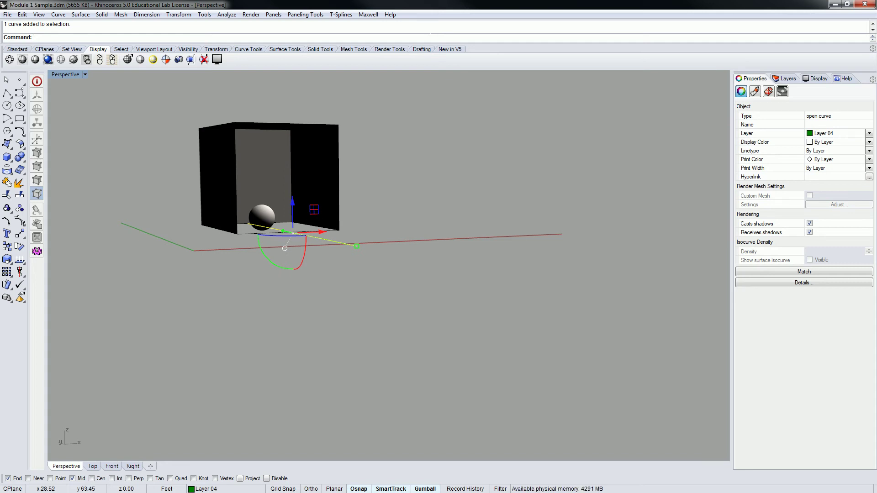
# Step: Move the line from the box's bottom corner up to the midpoint of its vertical edge
pyautogui.write('m')
pyautogui.press('Return')
pyautogui.click(202, 226)
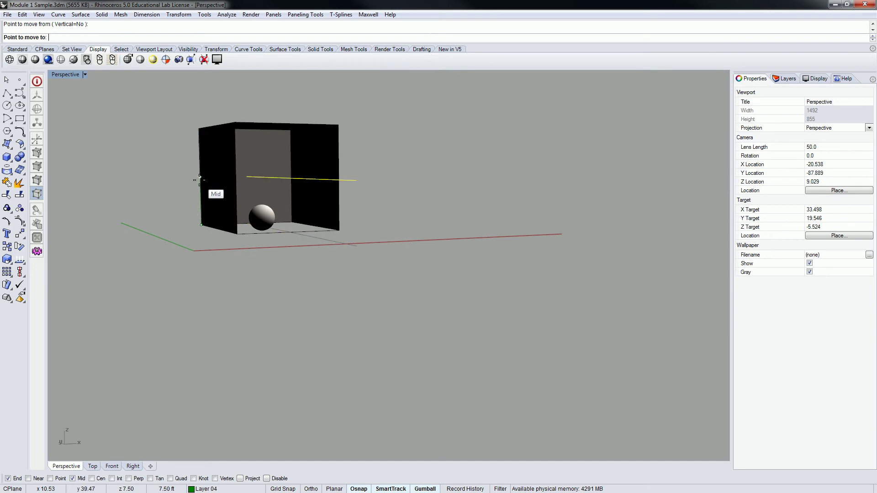
pyautogui.click(201, 184)
pyautogui.moveTo(201, 185); pyautogui.dragTo(261, 196, button='right')
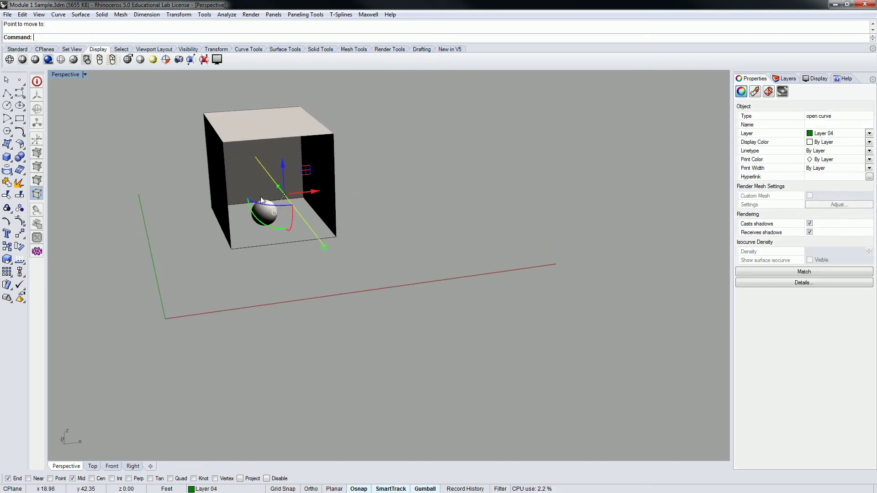
pyautogui.scroll(3, 259, 186)
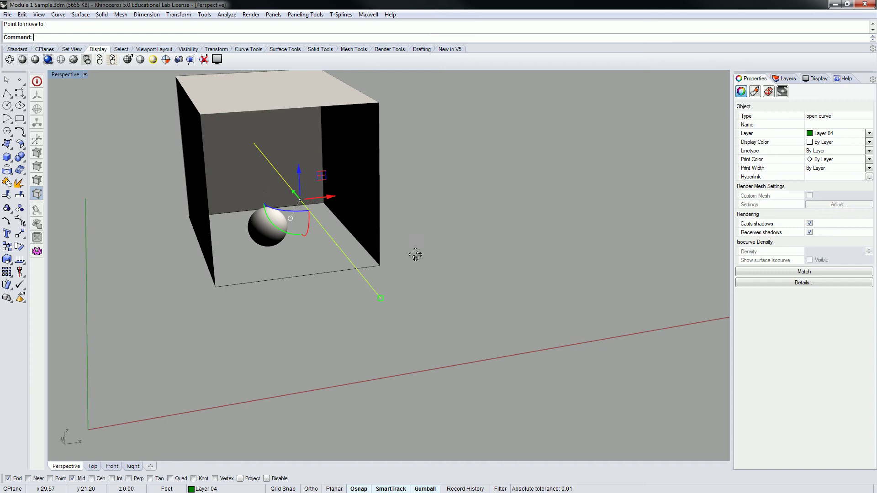
pyautogui.scroll(1, 411, 251)
pyautogui.click(428, 250)
pyautogui.moveTo(453, 259); pyautogui.dragTo(445, 243, button='right')
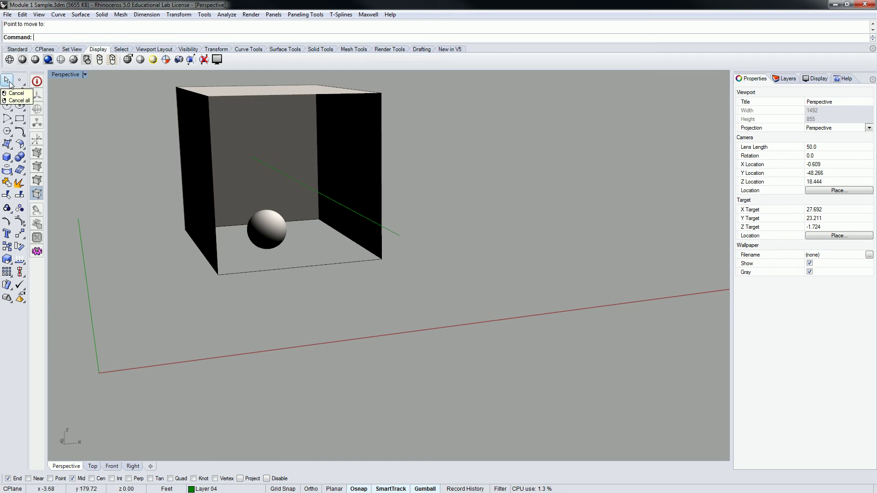
# Step: Place the Perspective camera at the raised line's near end, aimed at its far end
pyautogui.click(66, 75)
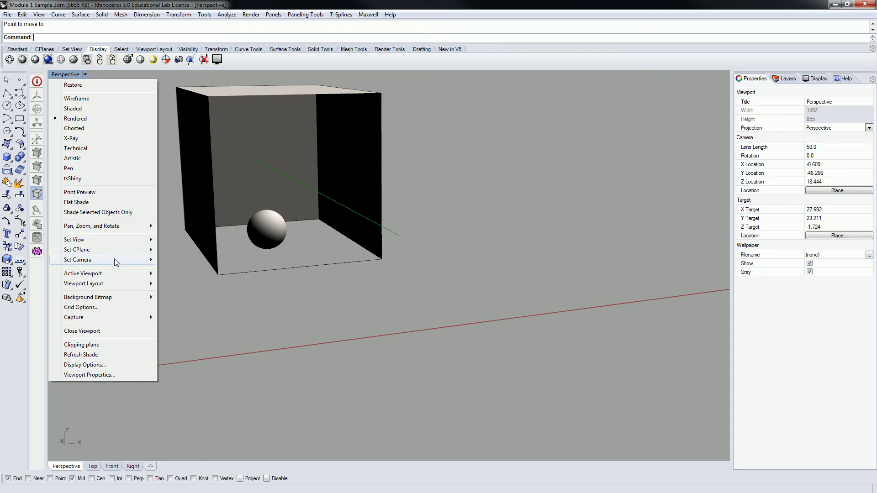
pyautogui.moveTo(118, 263)
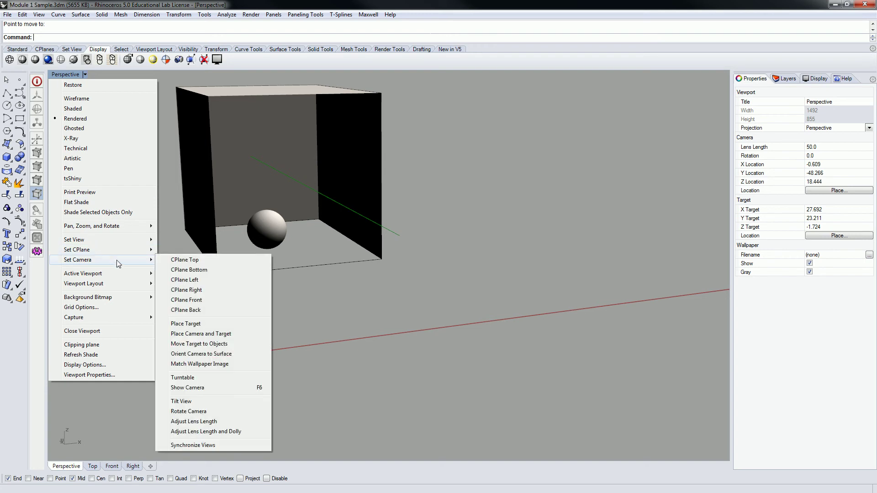
pyautogui.click(205, 335)
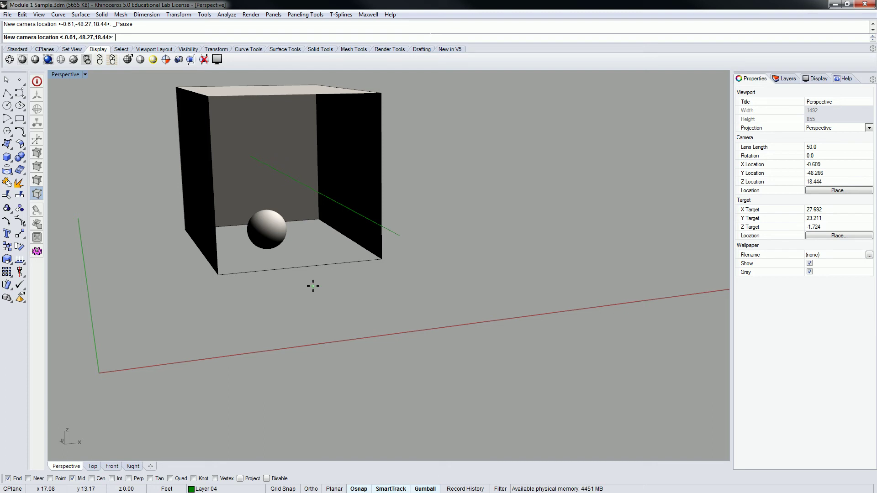
pyautogui.click(399, 237)
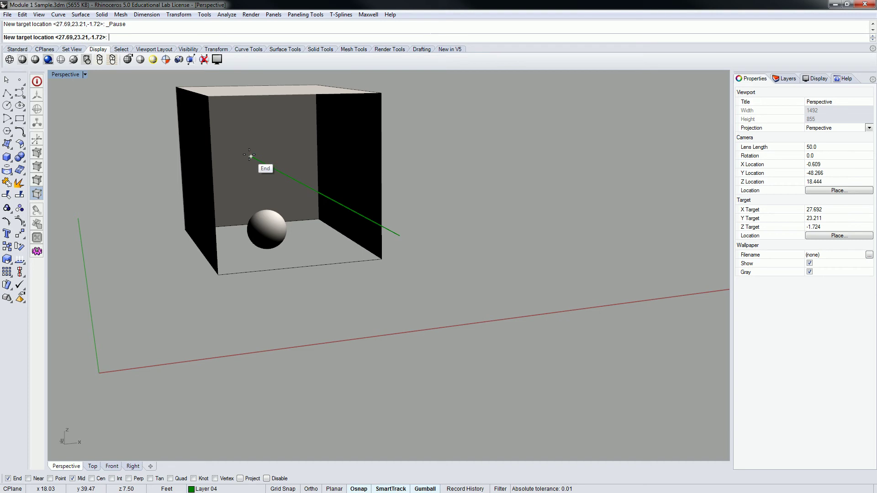
pyautogui.click(250, 156)
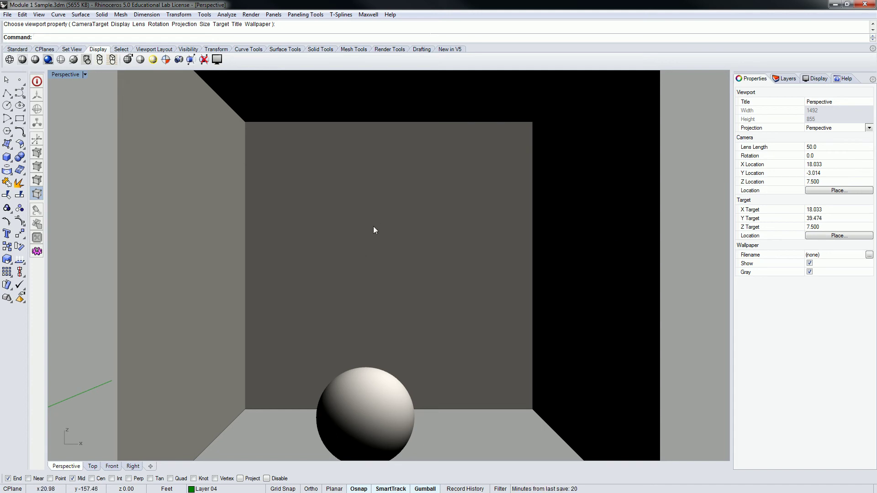
# Step: Zoom in and out to adjust the framing, then orbit to look down on the box
pyautogui.scroll(4, 400, 244)
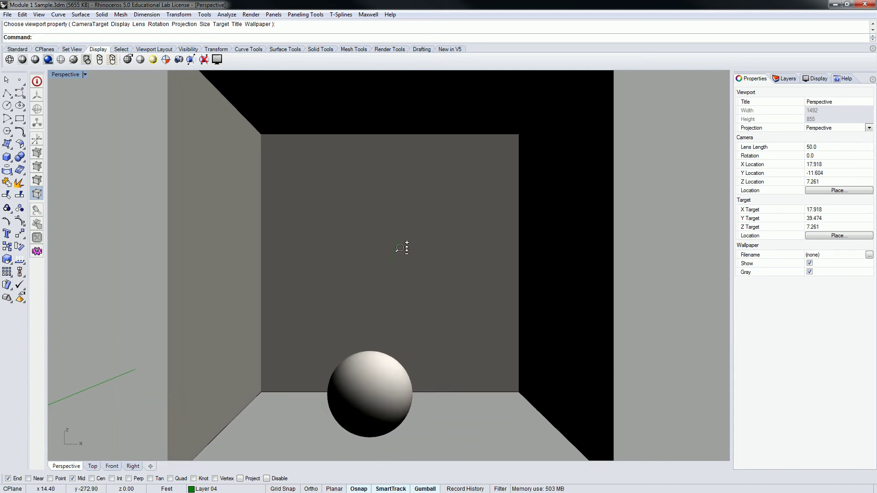
pyautogui.scroll(-5, 400, 237)
pyautogui.scroll(4, 402, 238)
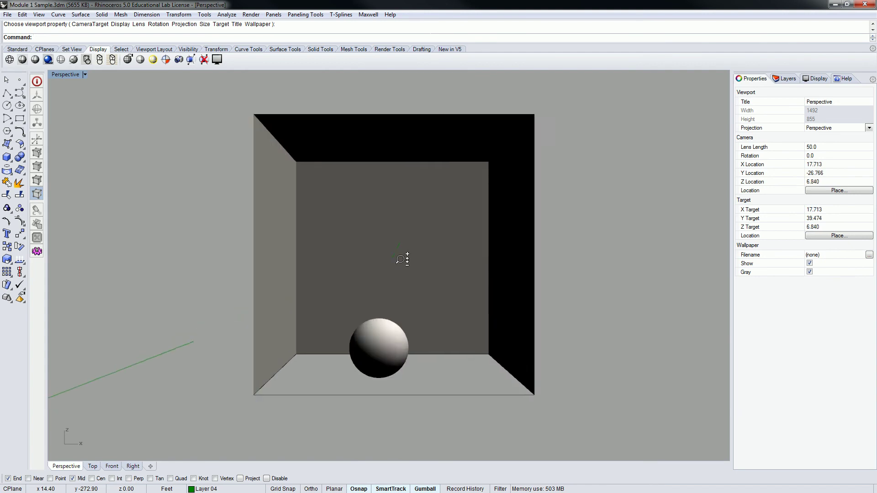
pyautogui.scroll(3, 409, 239)
pyautogui.scroll(-5, 409, 256)
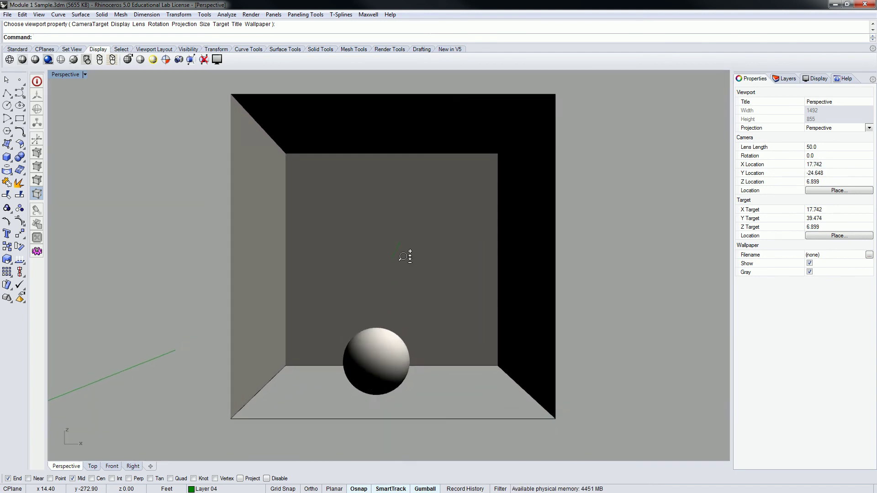
pyautogui.scroll(5, 407, 246)
pyautogui.scroll(-5, 409, 240)
pyautogui.scroll(3, 411, 250)
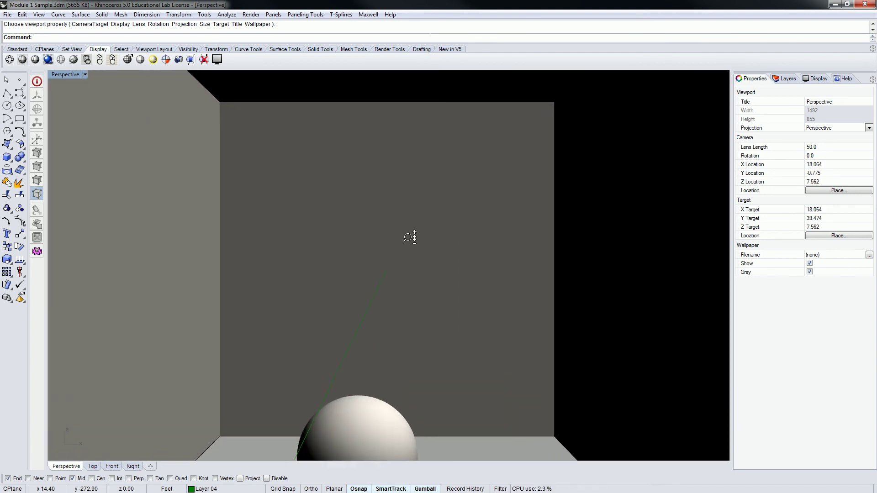
pyautogui.scroll(-3, 410, 252)
pyautogui.scroll(-5, 410, 255)
pyautogui.scroll(5, 411, 252)
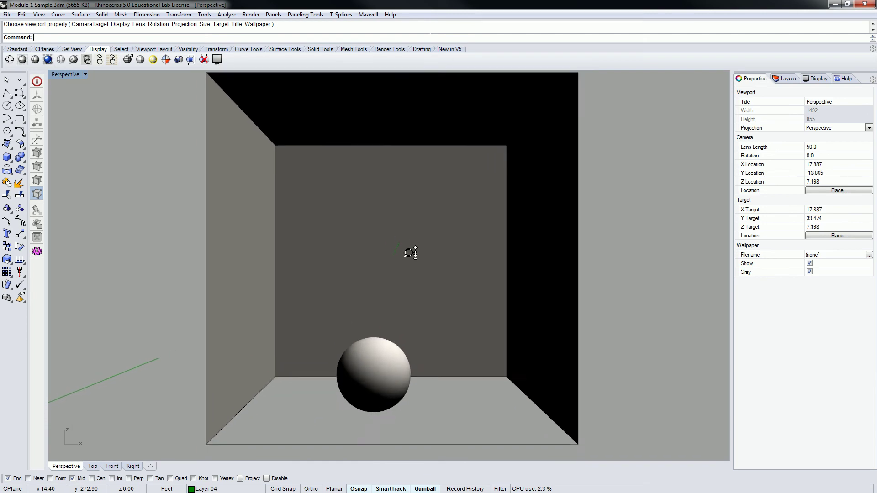
pyautogui.scroll(-7, 411, 258)
pyautogui.scroll(3, 411, 251)
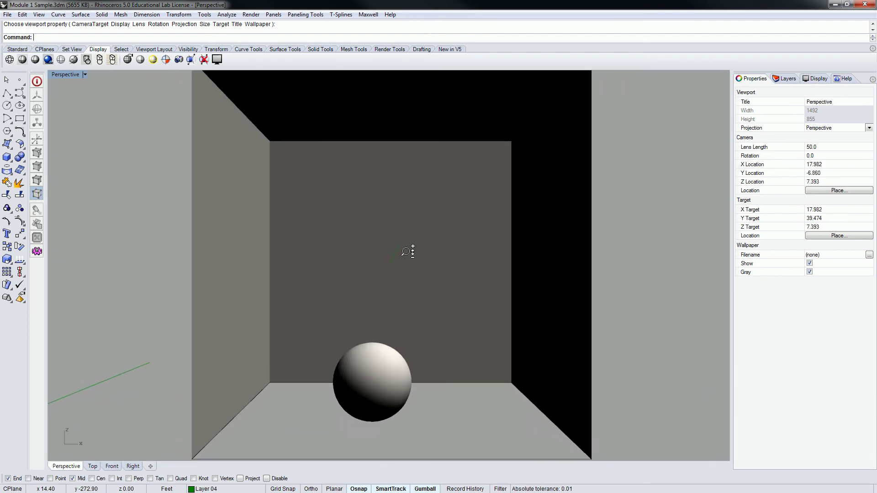
pyautogui.scroll(-5, 646, 283)
pyautogui.scroll(-5, 646, 285)
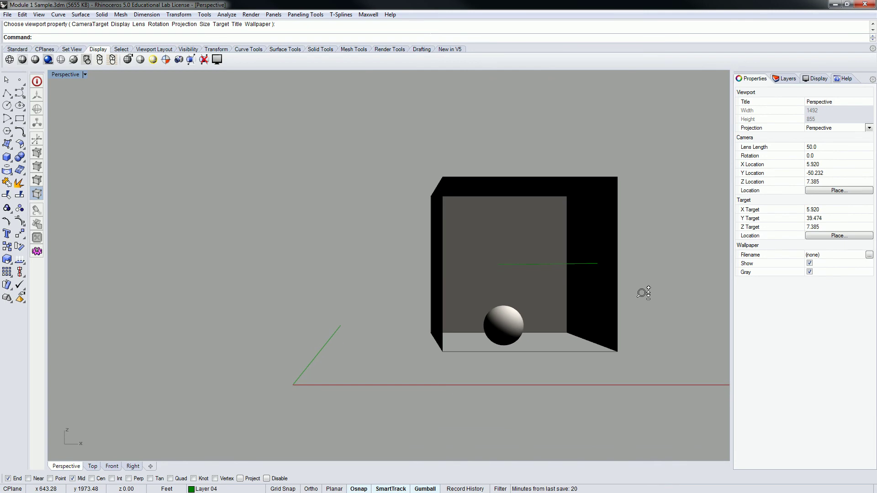
pyautogui.scroll(6, 641, 312)
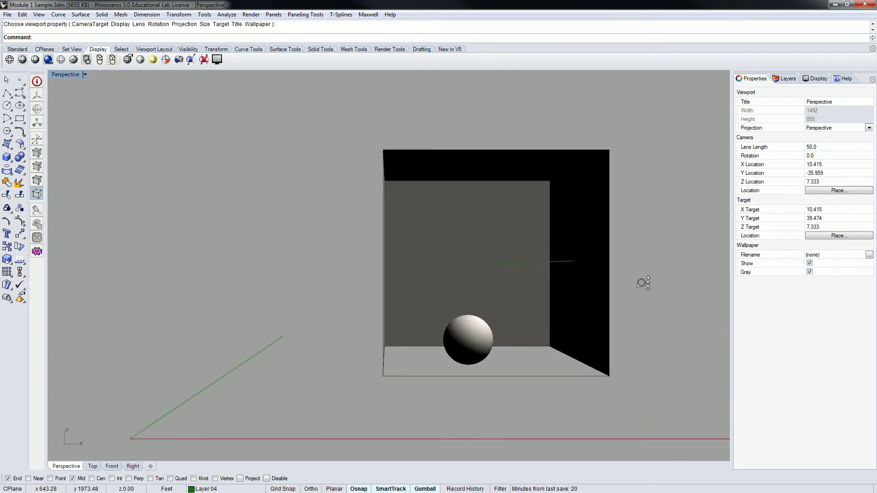
pyautogui.scroll(-3, 274, 238)
pyautogui.scroll(-1, 259, 255)
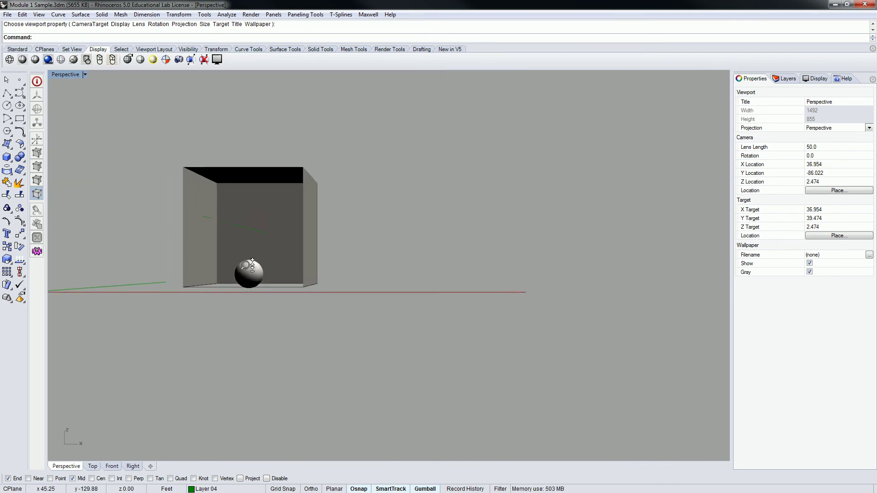
pyautogui.scroll(6, 242, 240)
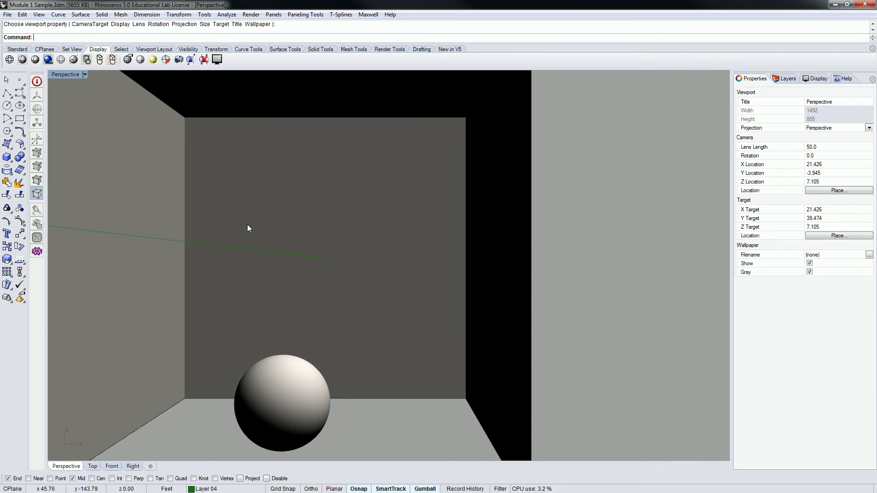
pyautogui.scroll(-8, 248, 225)
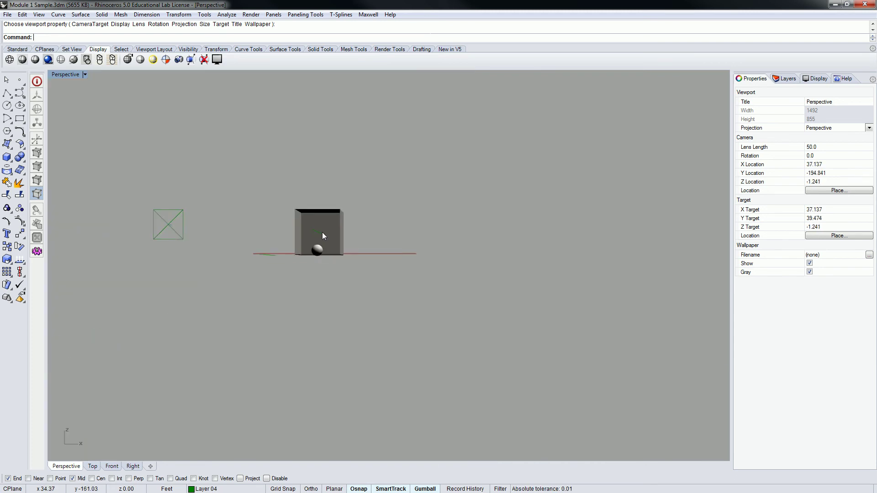
pyautogui.scroll(7, 311, 240)
pyautogui.scroll(-2, 351, 251)
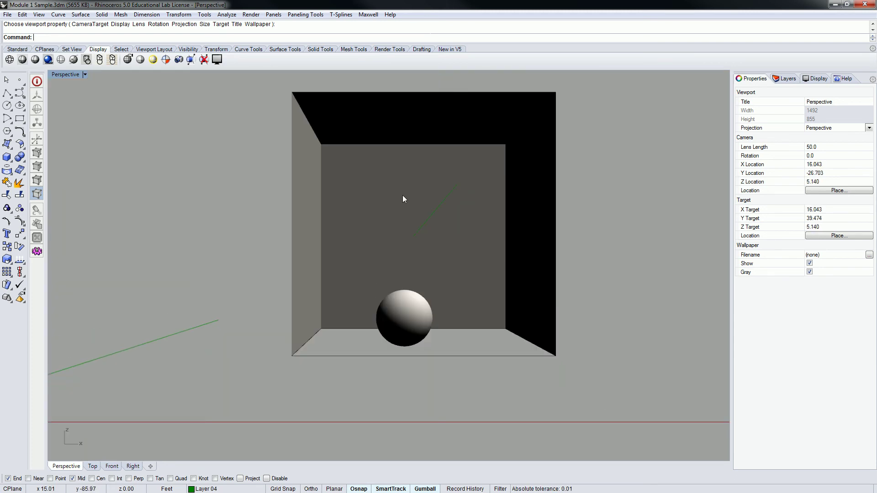
pyautogui.scroll(2, 402, 196)
pyautogui.moveTo(438, 196); pyautogui.dragTo(466, 196, button='right')
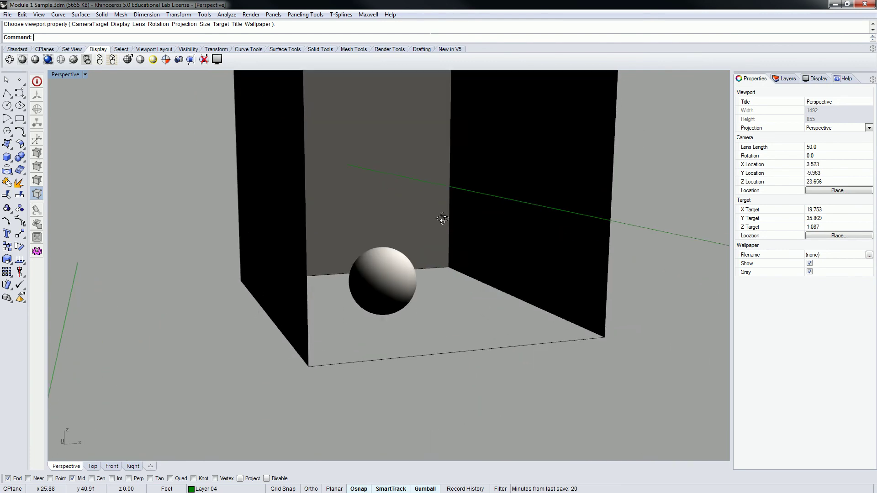
# Step: Place the camera again at the green line's end, aimed at the midpoint on the back wall
pyautogui.scroll(-3, 465, 195)
pyautogui.click(84, 75)
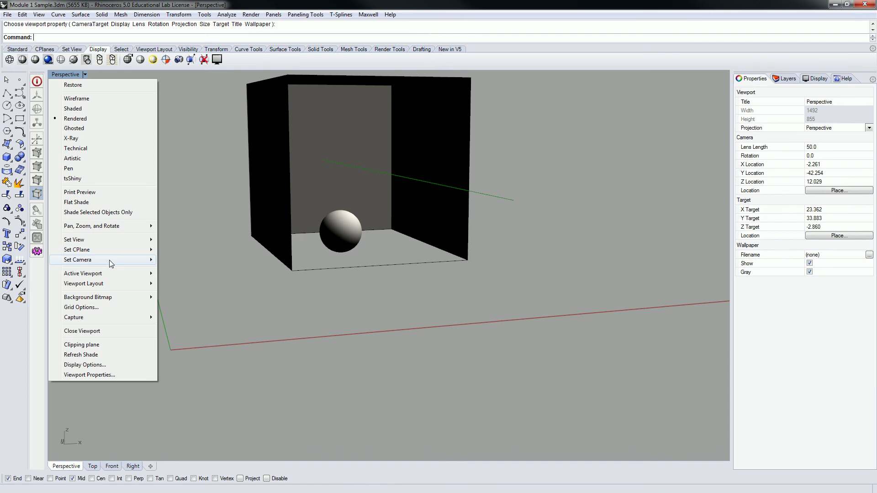
pyautogui.moveTo(109, 264)
pyautogui.click(201, 334)
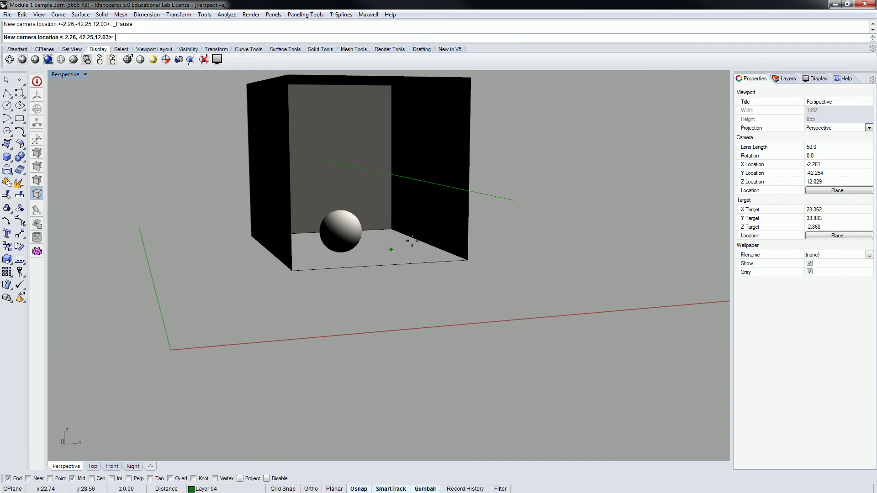
pyautogui.click(513, 197)
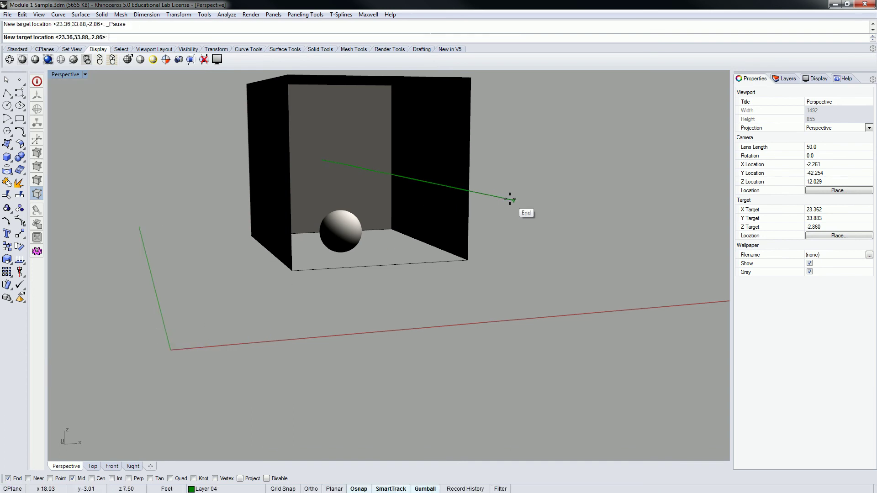
pyautogui.click(321, 157)
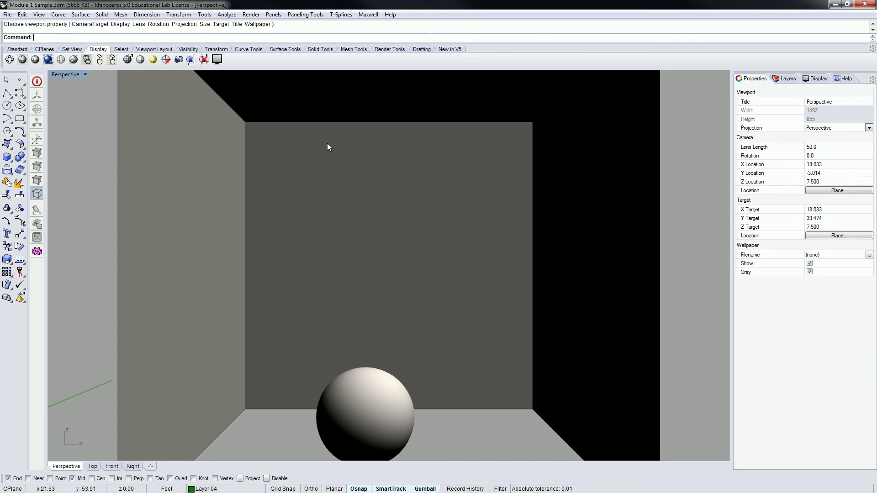
# Step: Open the Named Views panel from the viewport menu and move it to the upper left
pyautogui.click(73, 74)
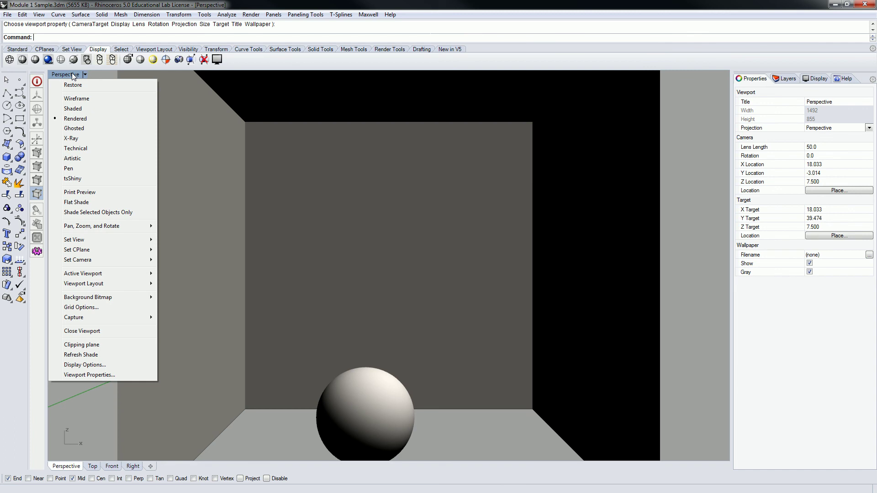
pyautogui.moveTo(116, 245)
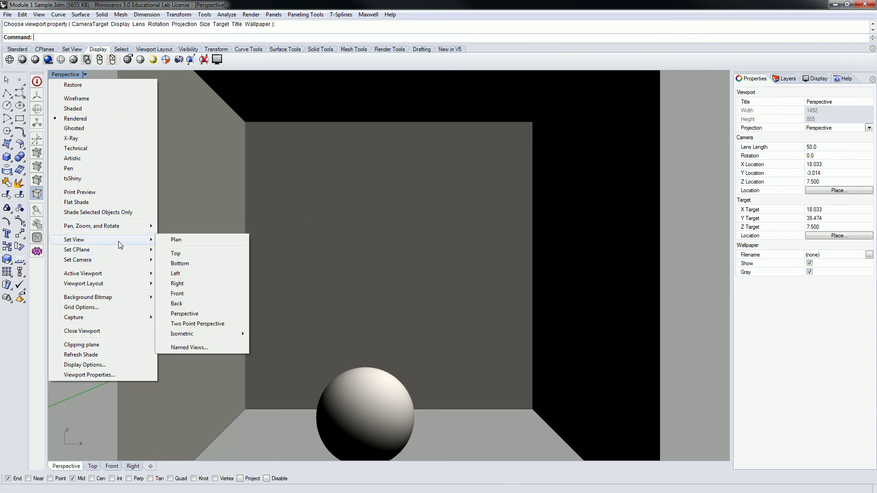
pyautogui.click(184, 348)
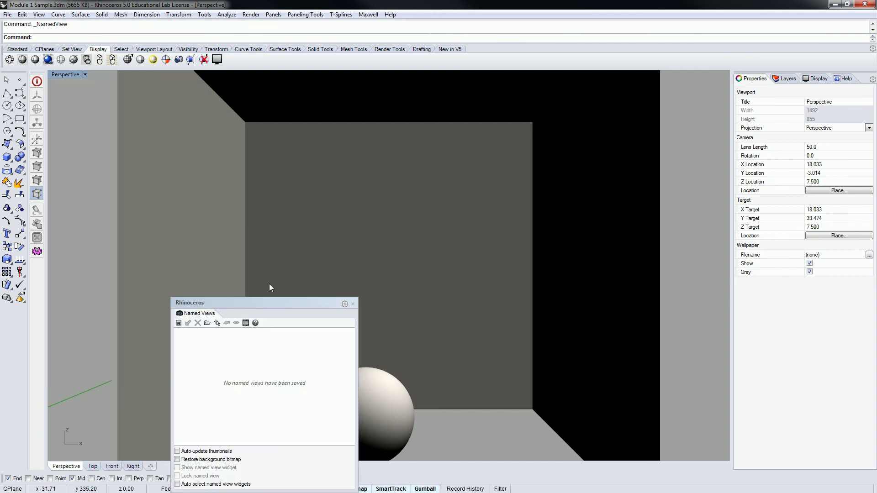
pyautogui.moveTo(276, 304); pyautogui.dragTo(178, 87)
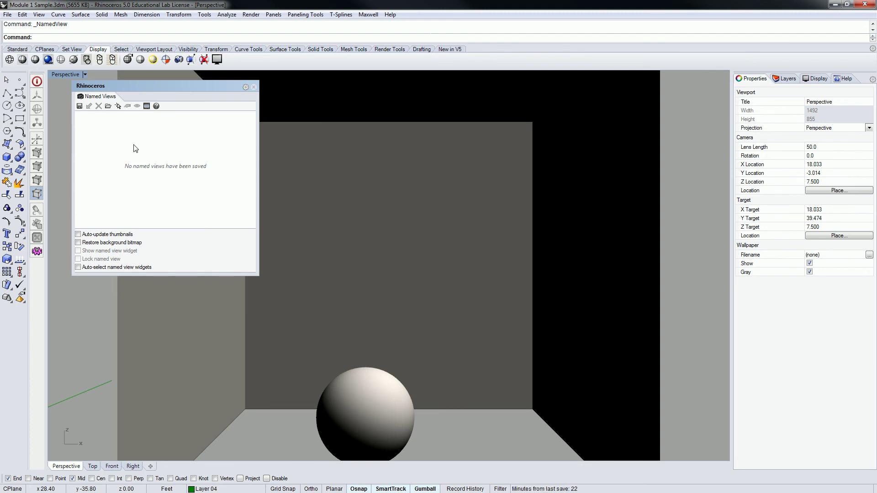
# Step: Store the level one-point camera view inside the box as named view 'One Point Perspective - A'
pyautogui.click(80, 106)
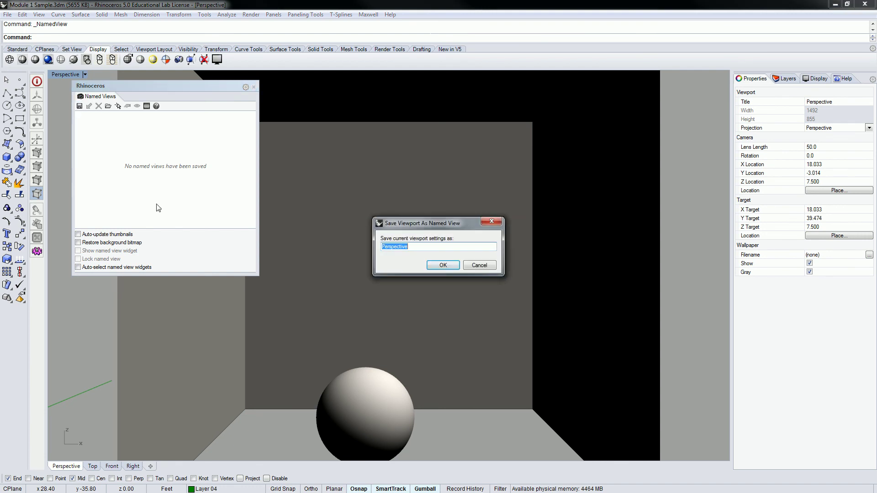
pyautogui.write('One Poi')
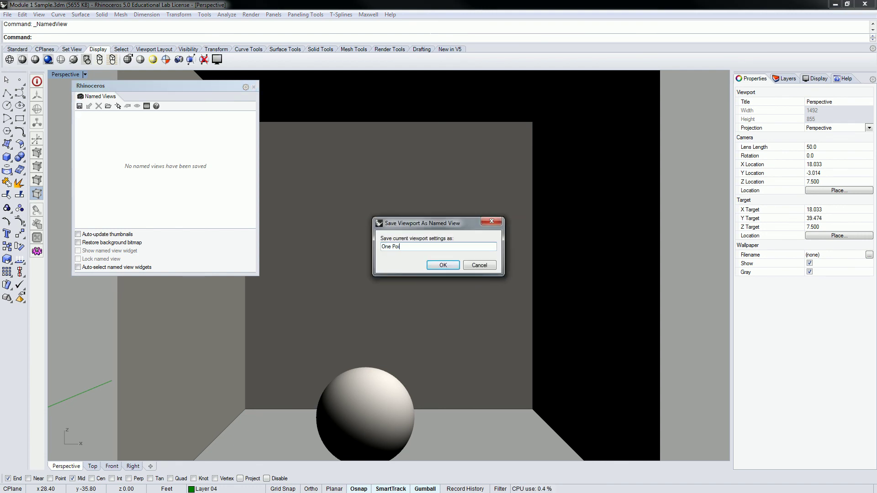
pyautogui.write('nt Perspective - A')
pyautogui.click(450, 266)
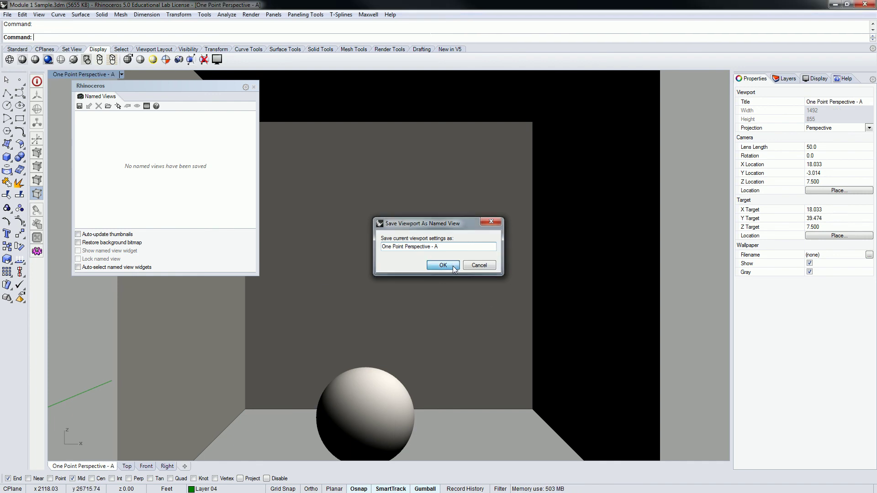
pyautogui.moveTo(217, 86)
pyautogui.mouseDown()
pyautogui.moveTo(223, 151)
pyautogui.moveTo(198, 259)
pyautogui.moveTo(209, 93)
pyautogui.mouseUp()
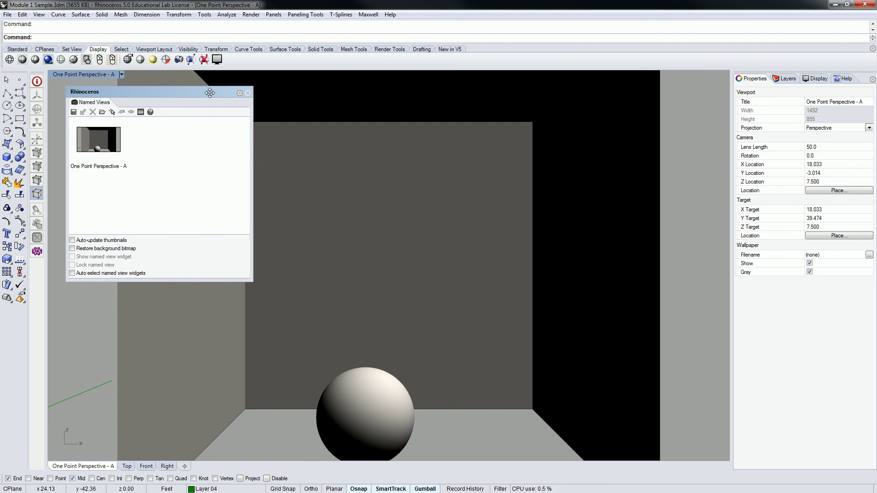
pyautogui.moveTo(677, 197); pyautogui.dragTo(558, 220, button='right')
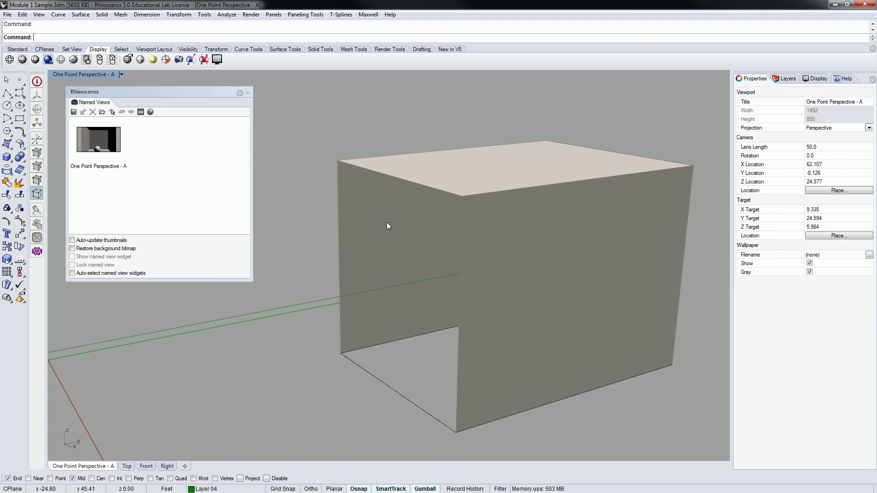
pyautogui.hotkey('ctrl', 'z')
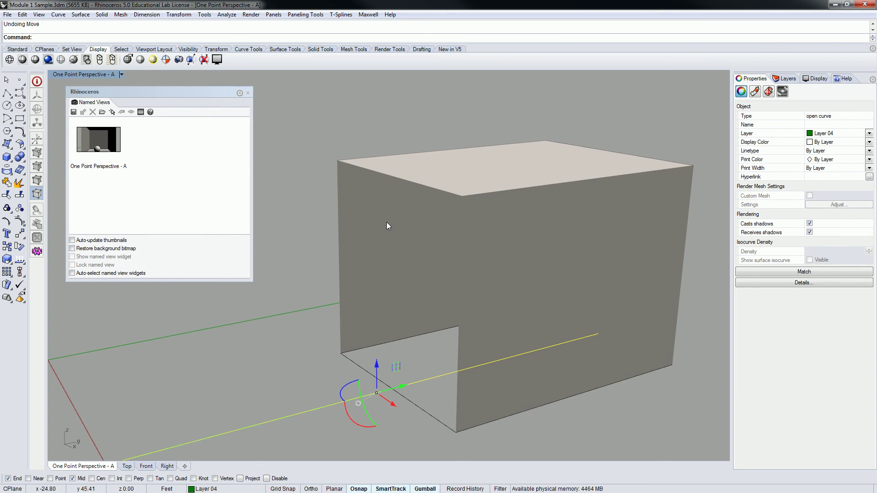
pyautogui.hotkey('ctrl', 'y')
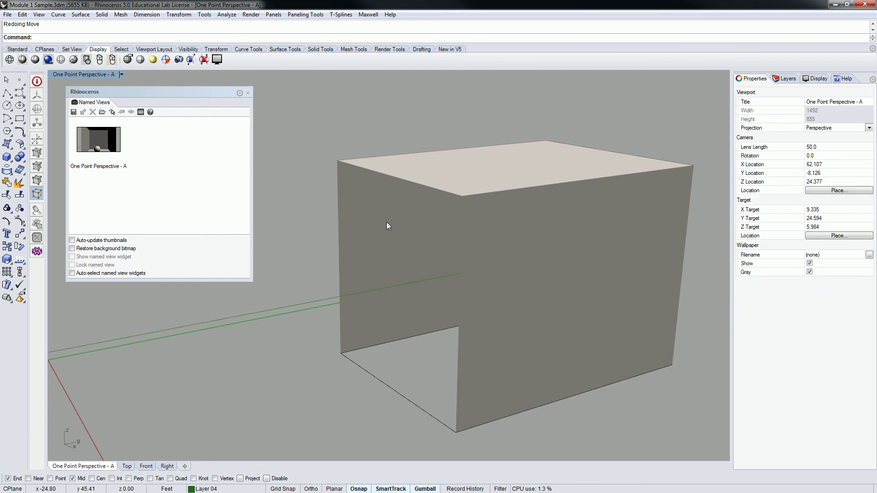
pyautogui.doubleClick(100, 143)
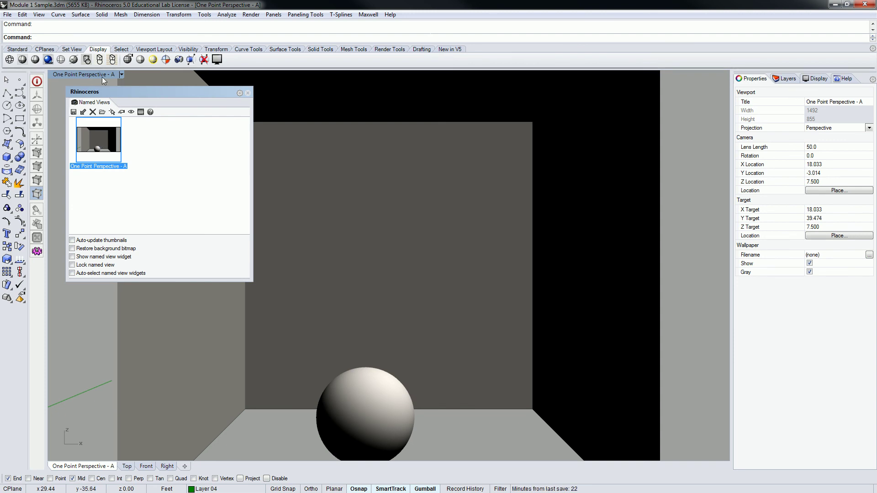
# Step: Orbit away, close the Named Views panel, and restore the viewport to 'One Point Perspective - A'
pyautogui.moveTo(262, 105); pyautogui.dragTo(133, 72, button='right')
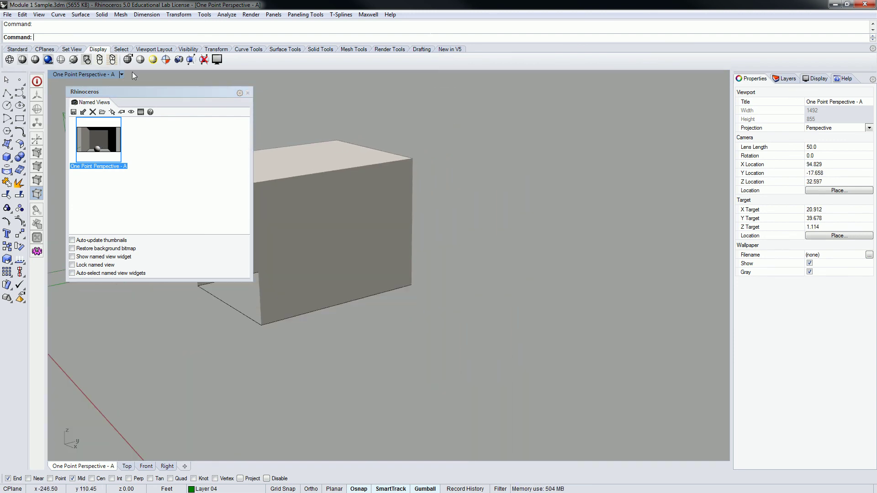
pyautogui.click(248, 93)
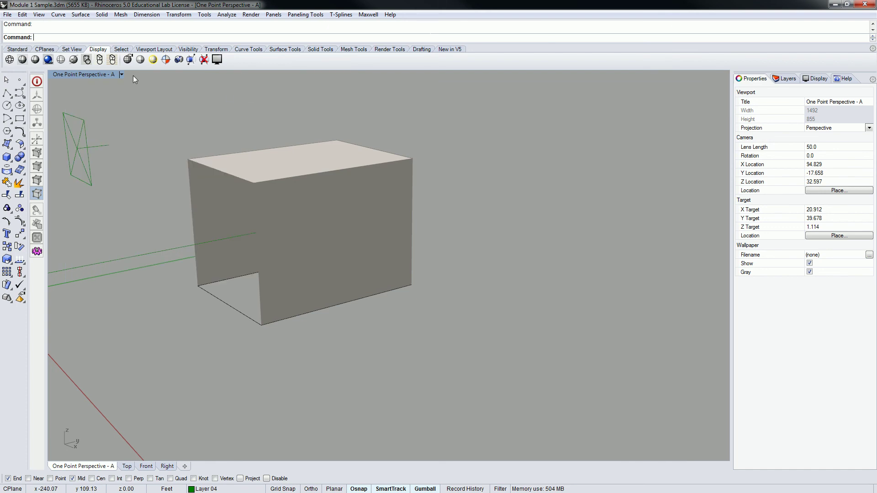
pyautogui.click(104, 74)
pyautogui.moveTo(128, 237)
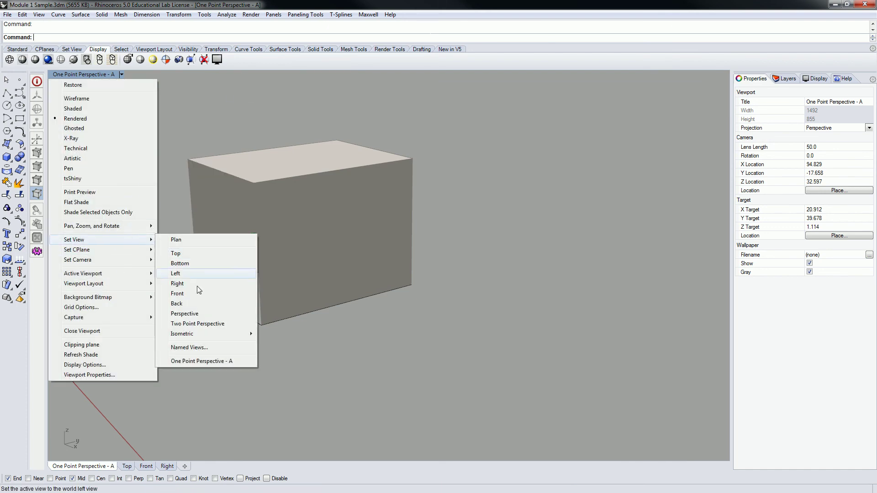
pyautogui.click(215, 363)
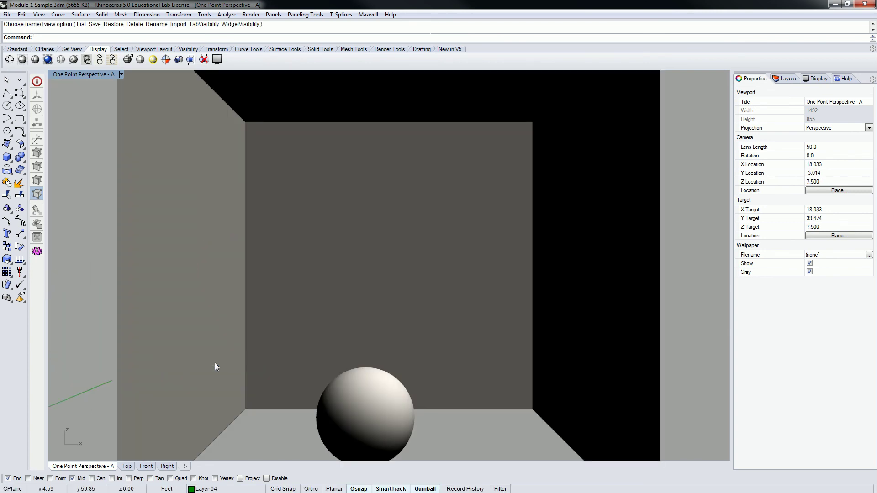